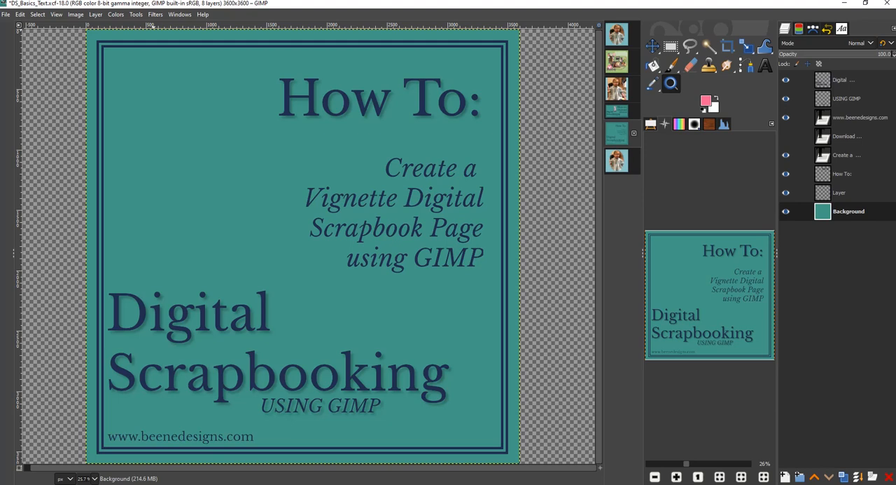
- Open the finished single-layer Rose1.jpg vignette image and examine the soft edge of the oval photo against the blue paper
click(620, 163)
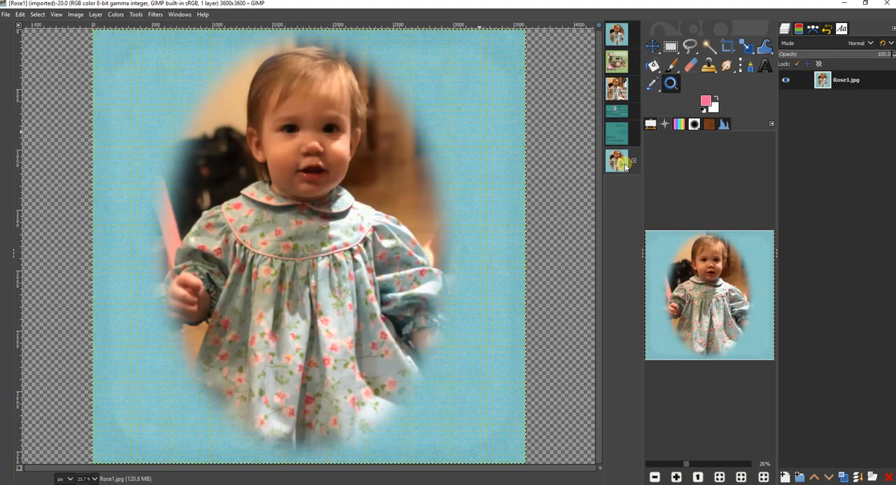
drag(383, 140, 516, 289)
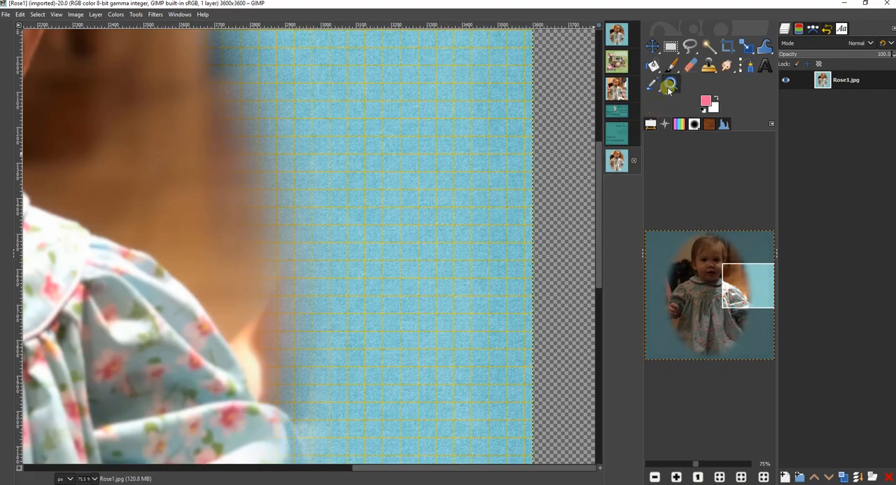
click(727, 477)
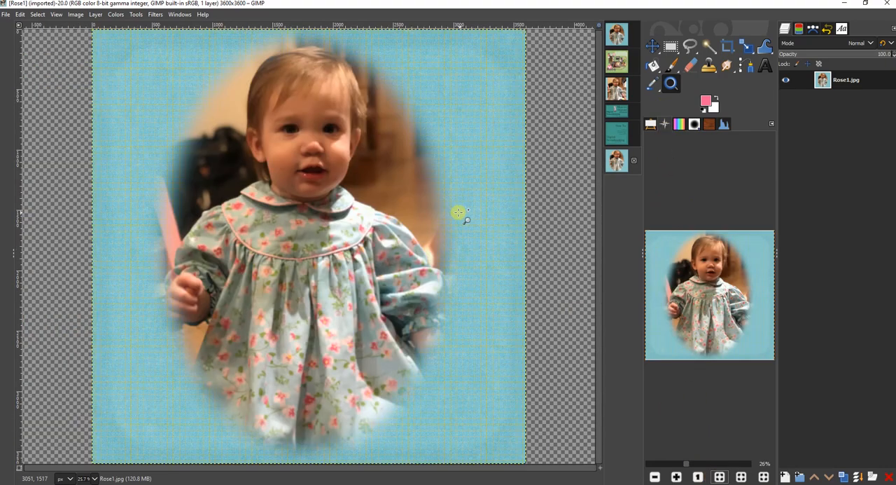
- Switch to the three-layer Rose1 image and move the photo layer about 118 px right and 21 px up over the blue paper
click(617, 89)
click(858, 99)
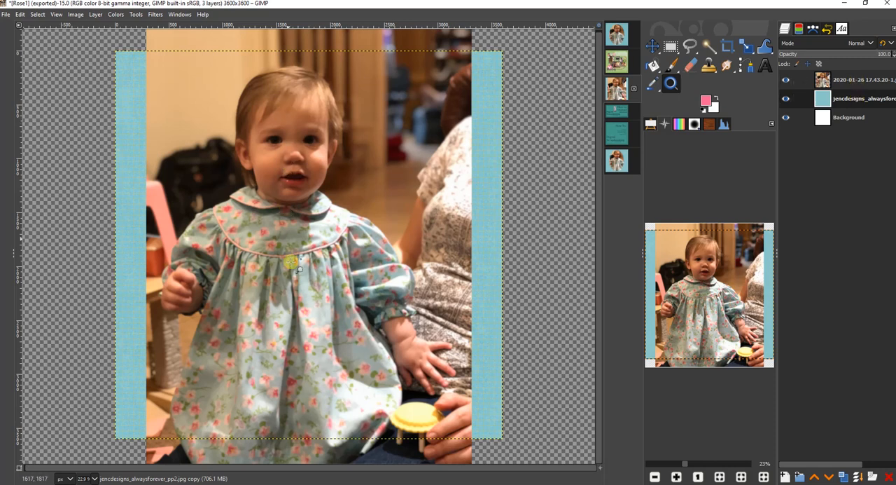
click(652, 46)
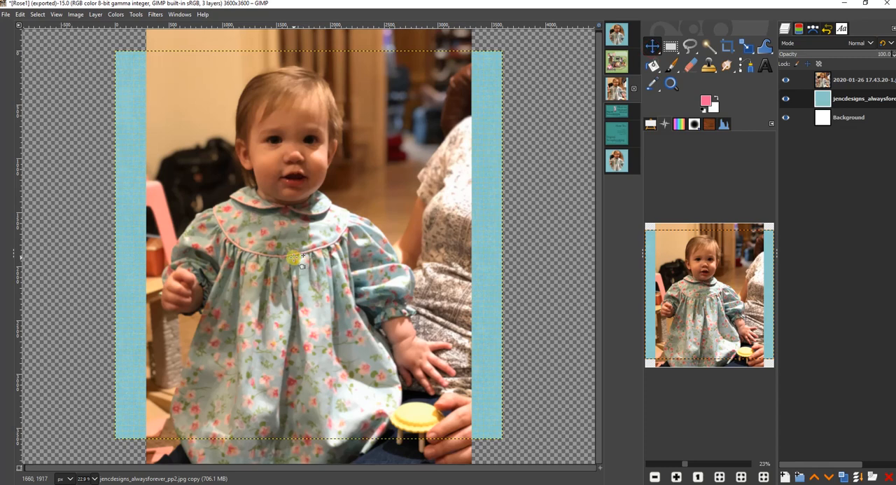
drag(294, 258, 308, 257)
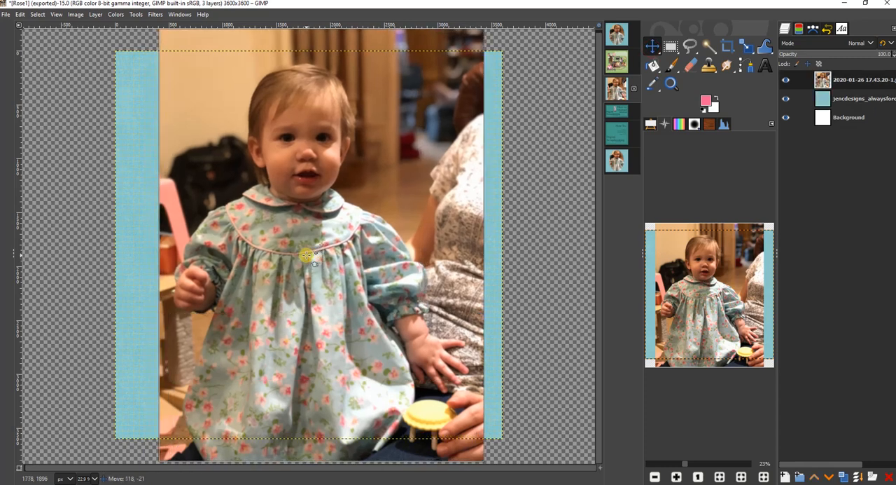
drag(307, 256, 307, 256)
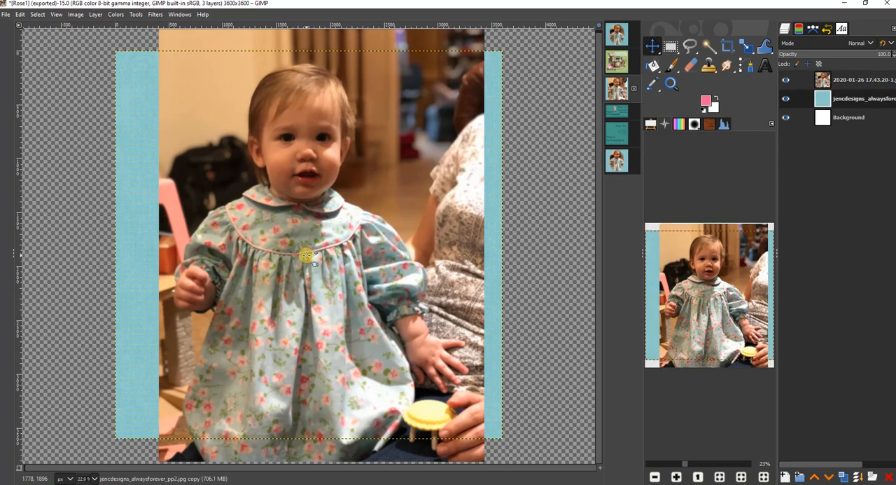
- Draw an elliptical selection about 2375 by 3351 px around the child on the photo layer
click(860, 82)
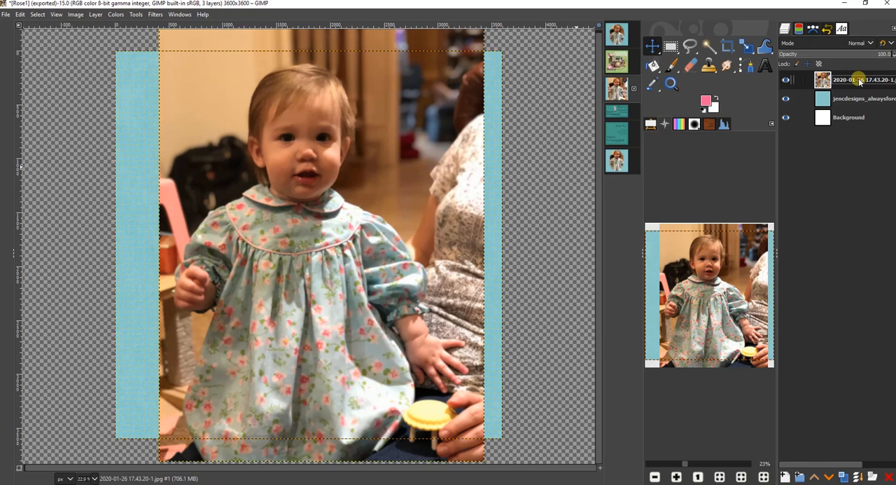
click(671, 47)
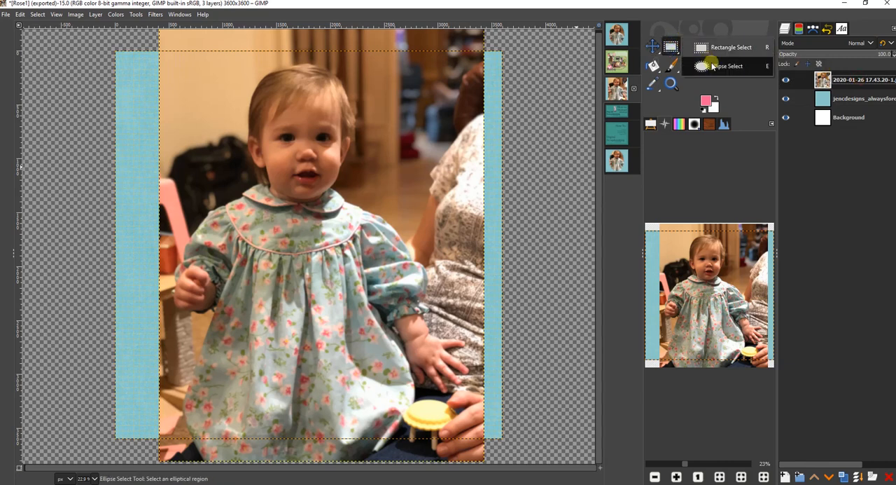
click(708, 63)
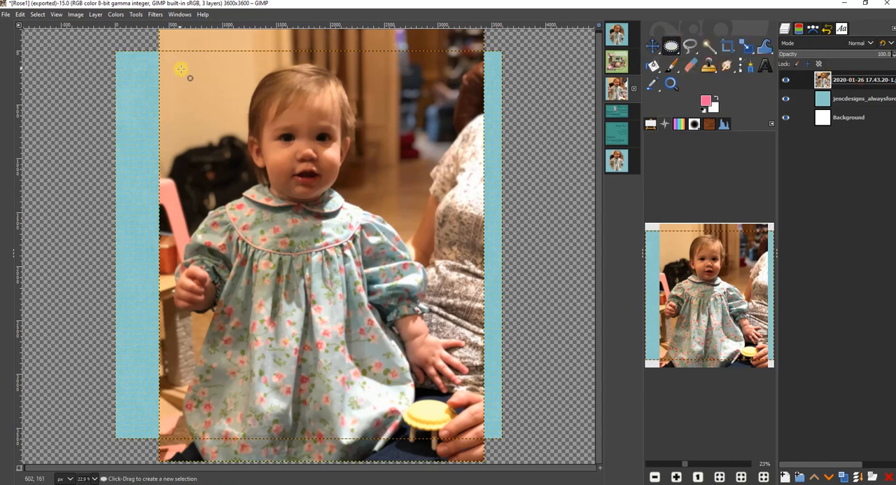
drag(186, 68, 442, 423)
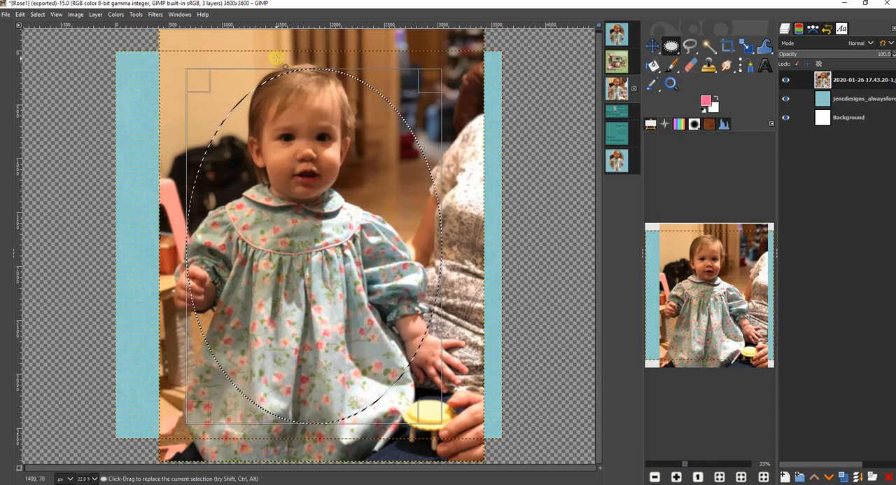
drag(322, 82, 318, 75)
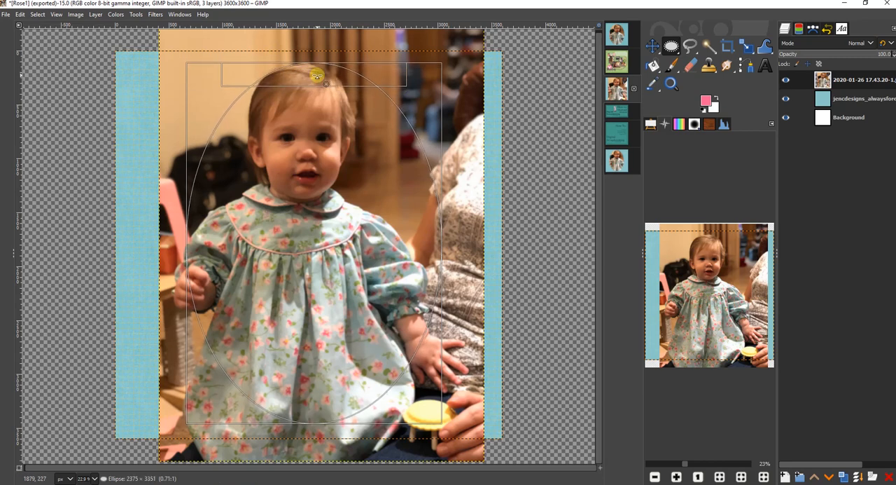
- Adjust the ellipse's top and side edges so it fits around the child's head and both arms
drag(435, 266, 406, 264)
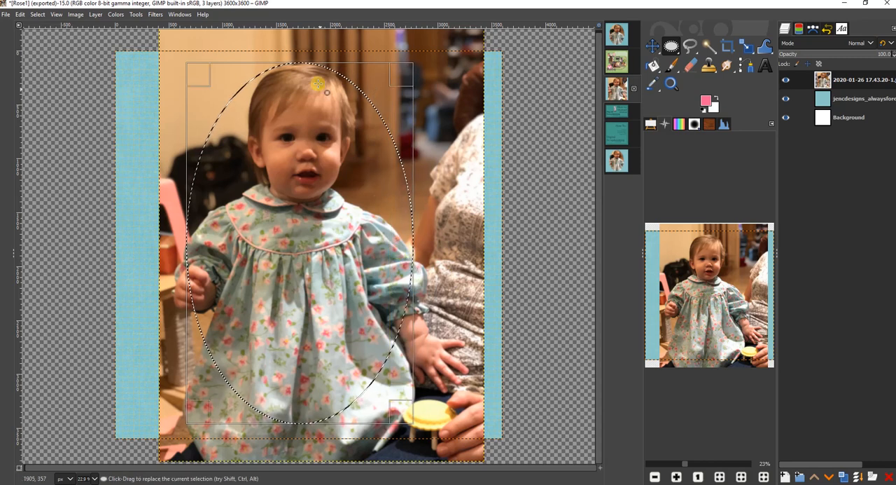
drag(300, 66, 303, 67)
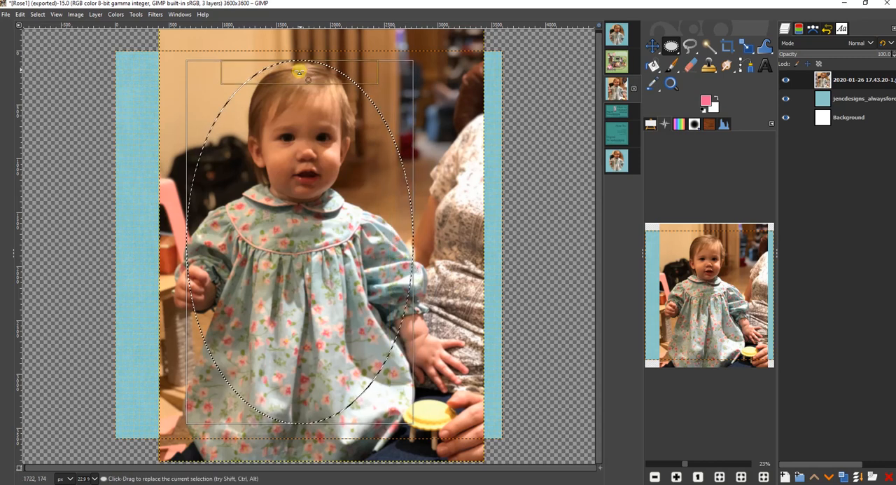
drag(189, 284, 177, 286)
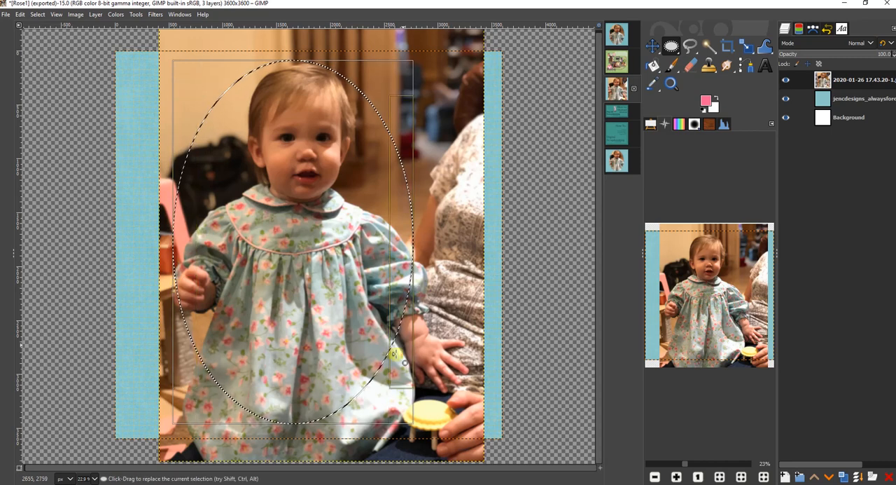
drag(408, 267, 414, 259)
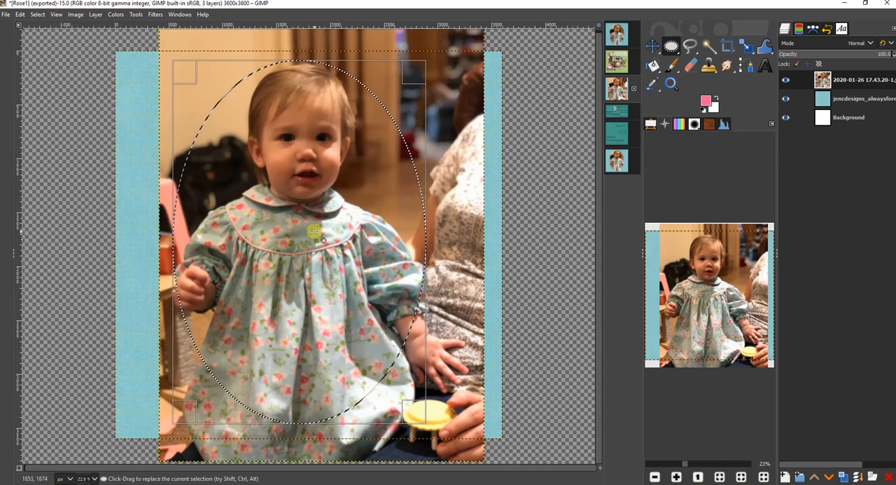
- Add a layer mask to the photo layer, initialized from the selection
right_click(857, 83)
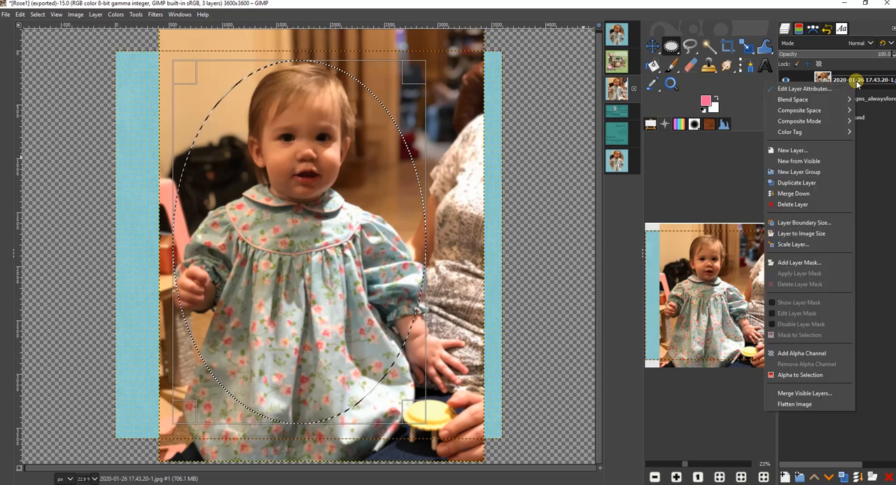
click(825, 262)
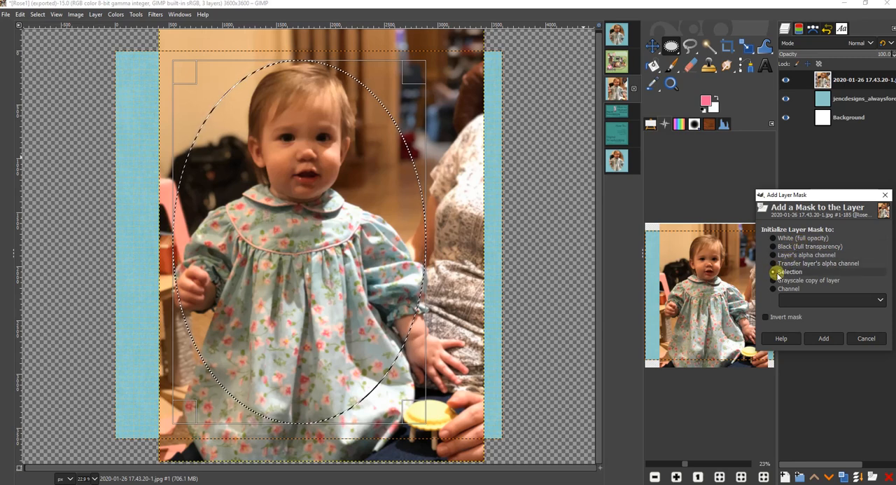
click(823, 339)
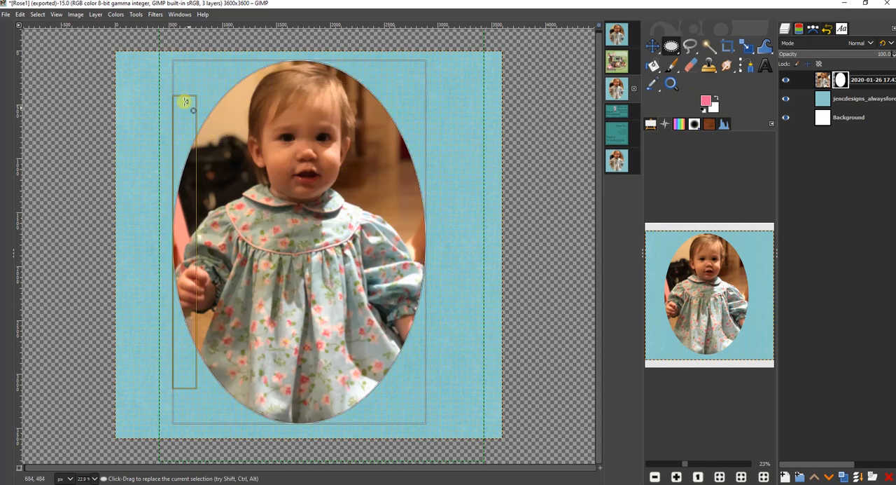
- Try a Gaussian Blur of 76.34 on the layer mask with the elliptical selection still active, and undo it
click(154, 14)
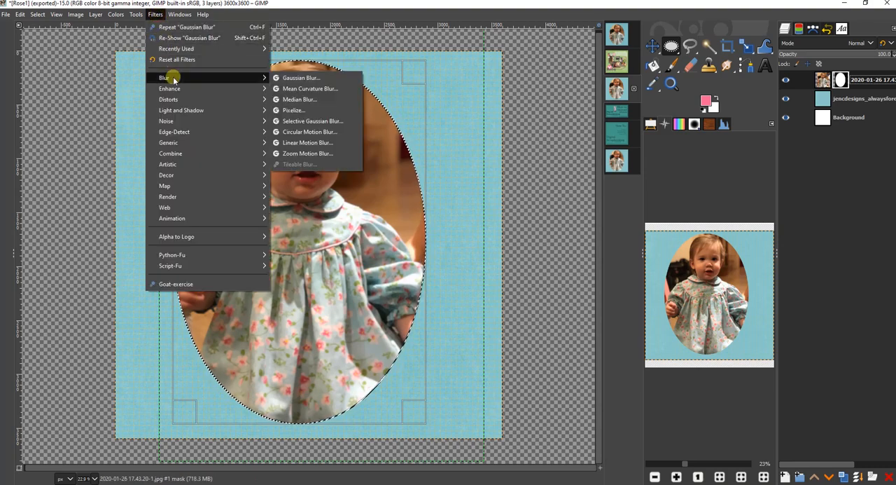
click(308, 78)
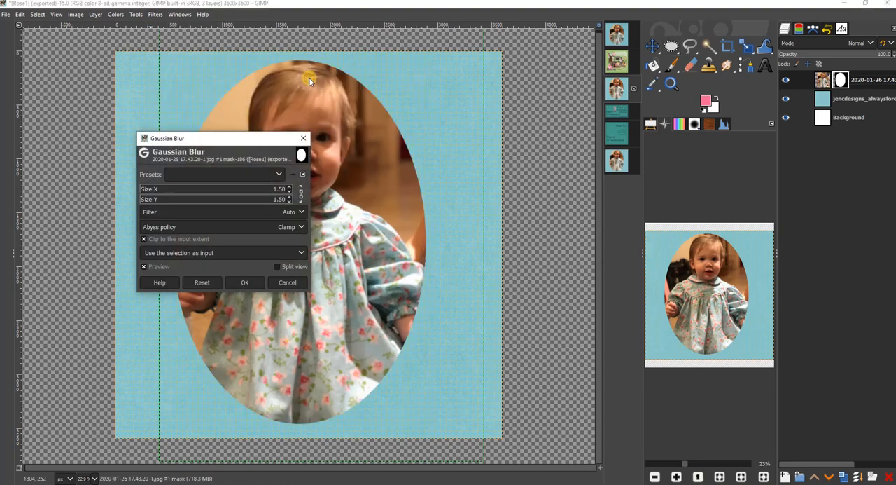
click(254, 188)
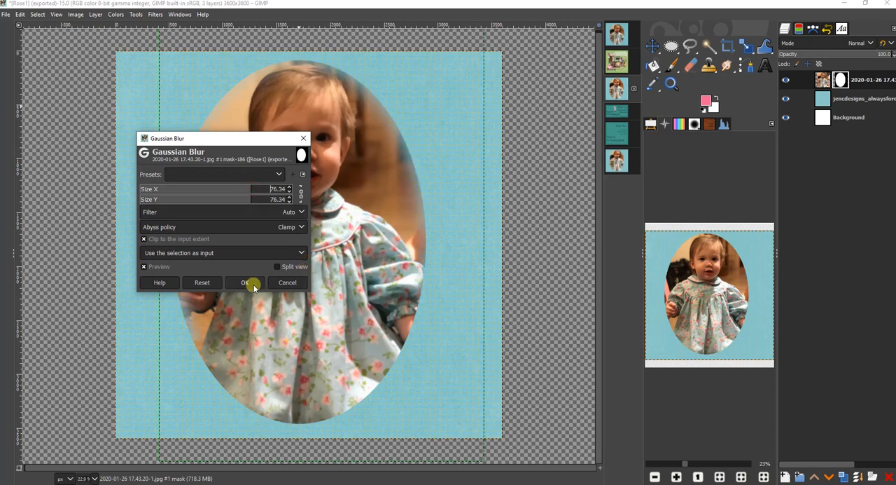
click(254, 283)
click(671, 83)
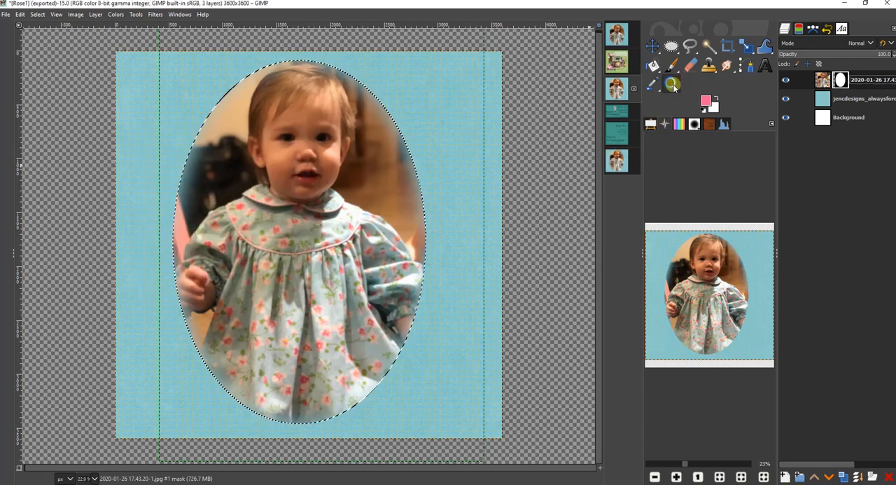
drag(359, 124, 484, 254)
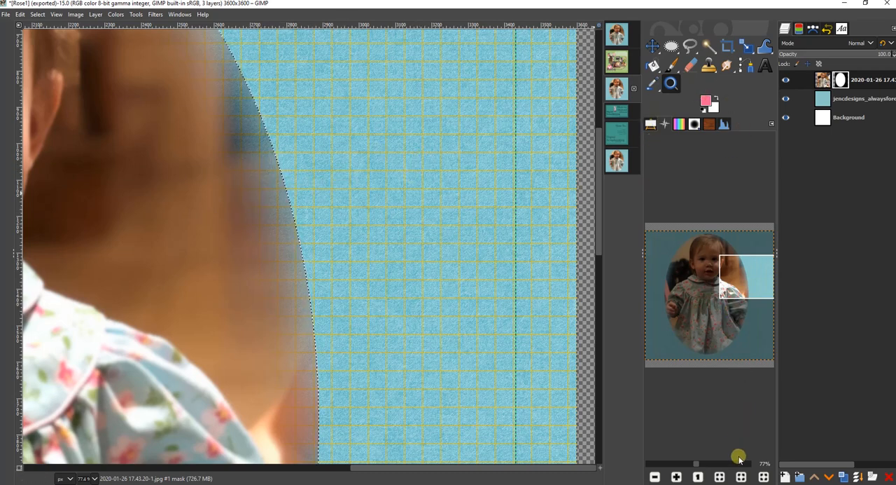
click(720, 477)
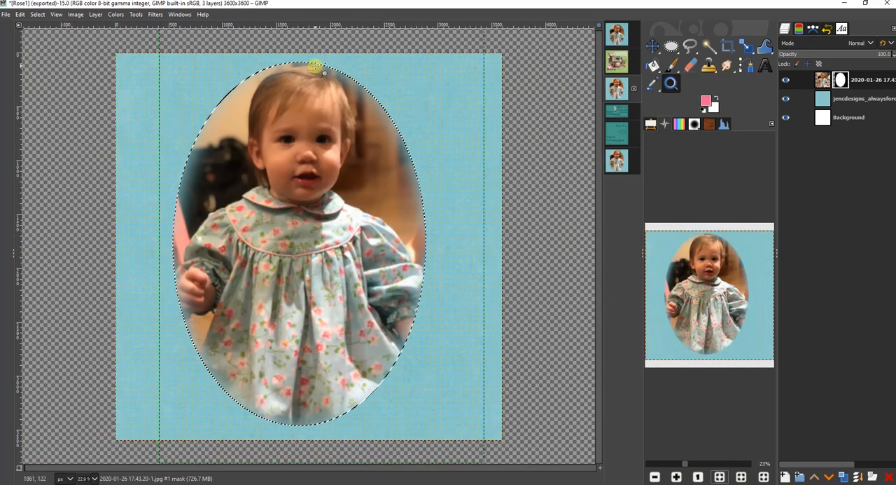
click(23, 15)
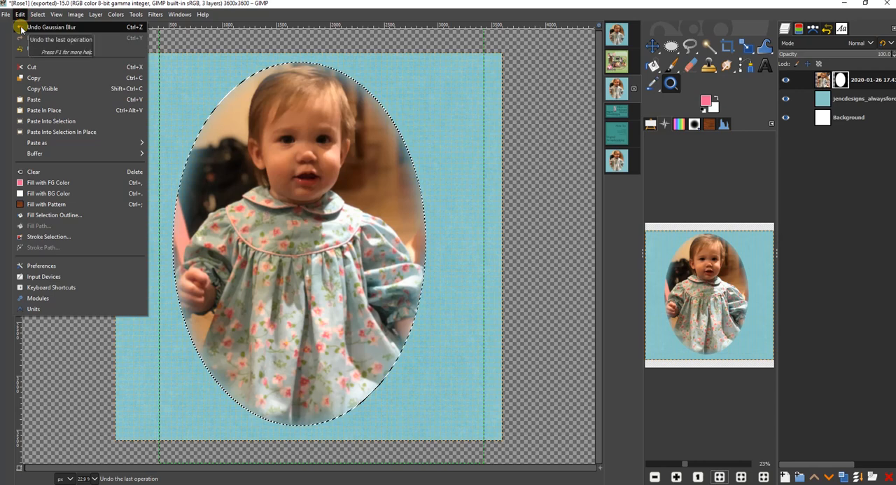
click(21, 28)
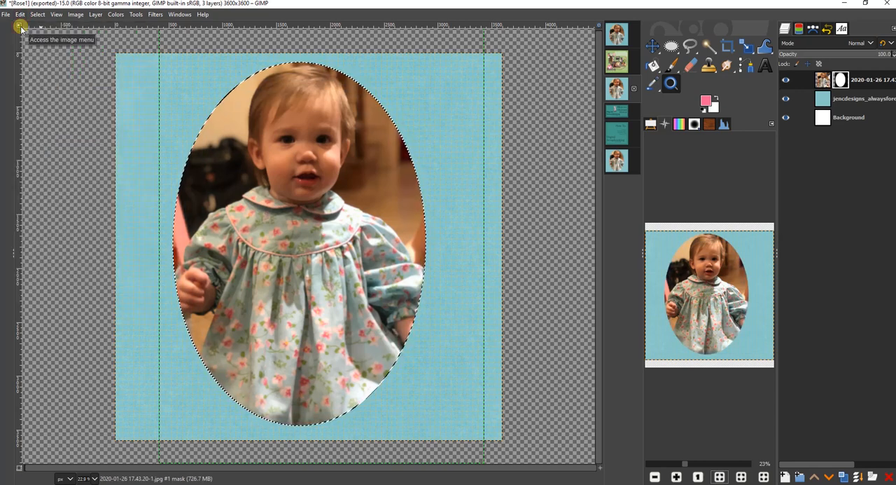
- Clear the elliptical selection and apply a Gaussian Blur with Size X and Size Y of 76.34 to the layer mask
click(39, 14)
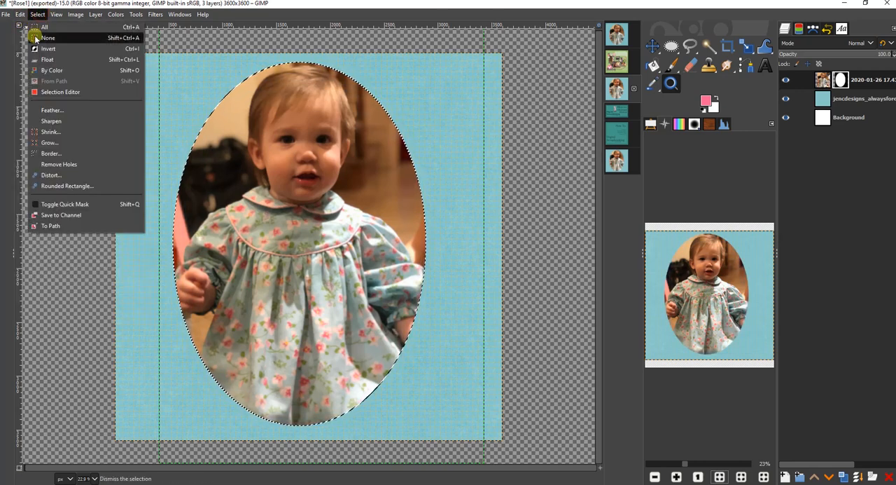
click(34, 38)
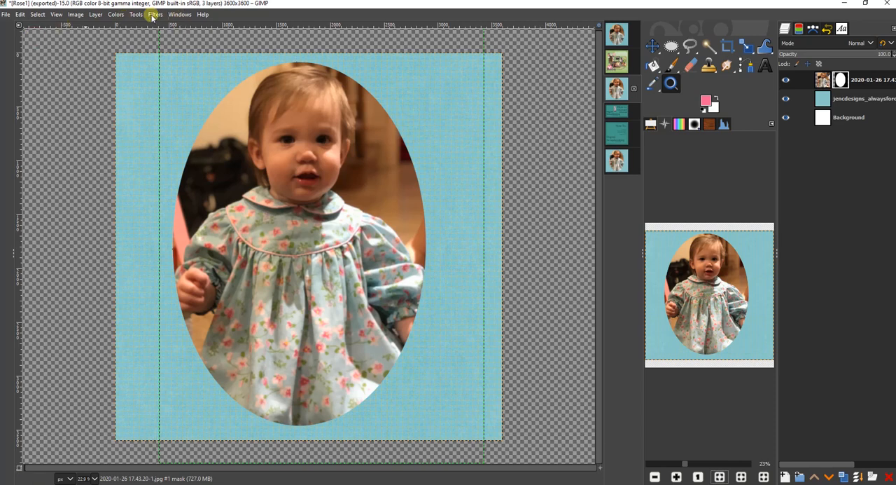
click(155, 15)
mouse_move(172, 79)
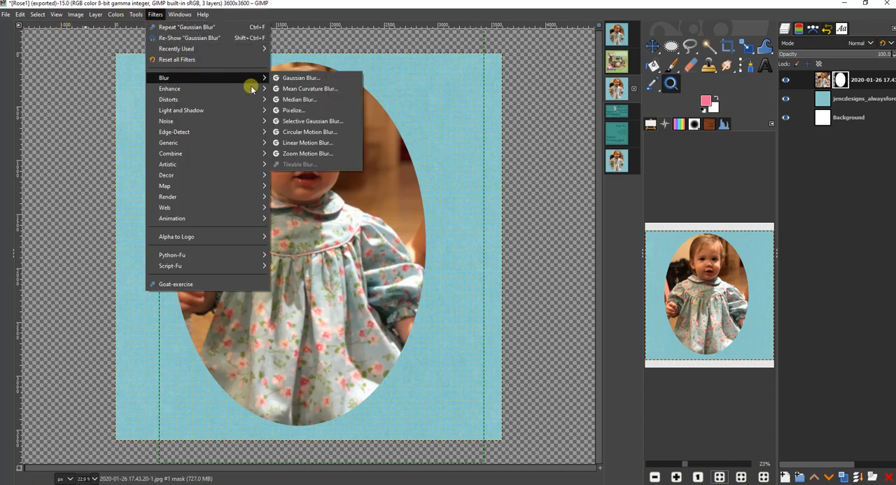
click(328, 75)
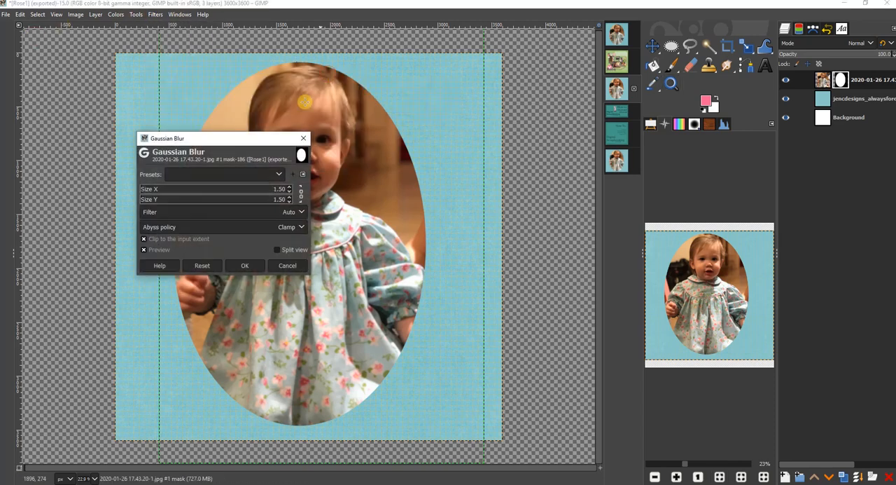
click(250, 189)
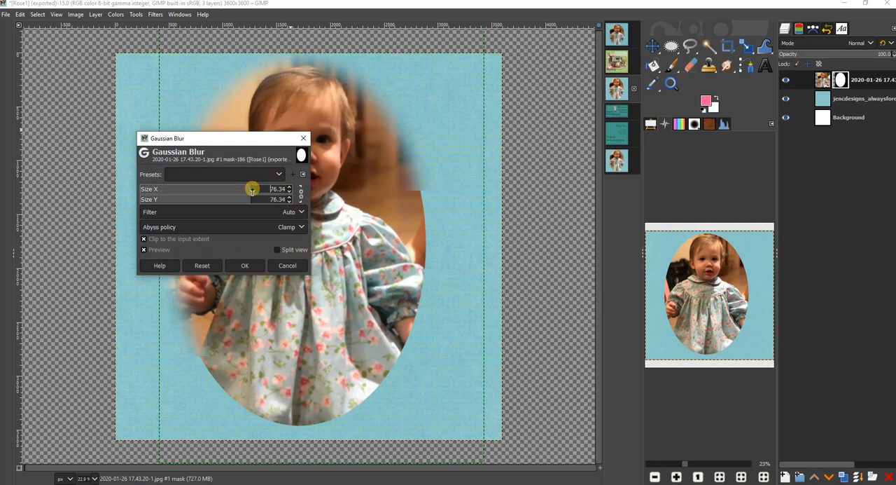
click(247, 265)
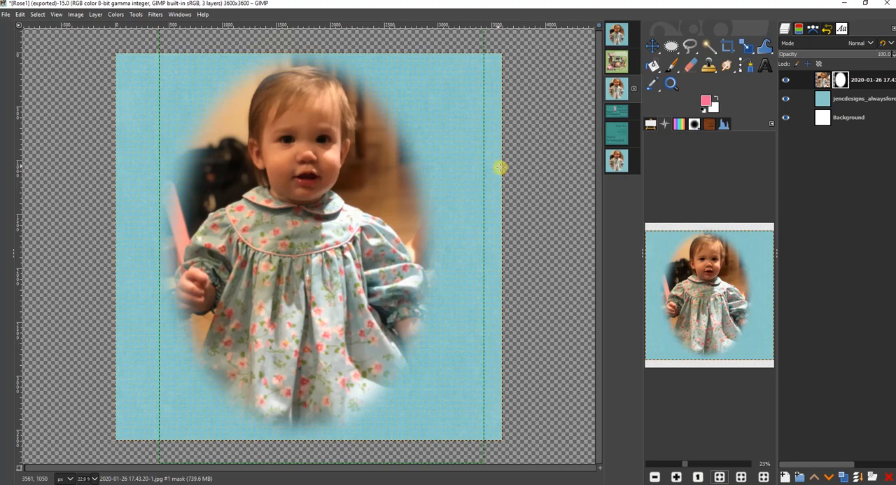
click(671, 84)
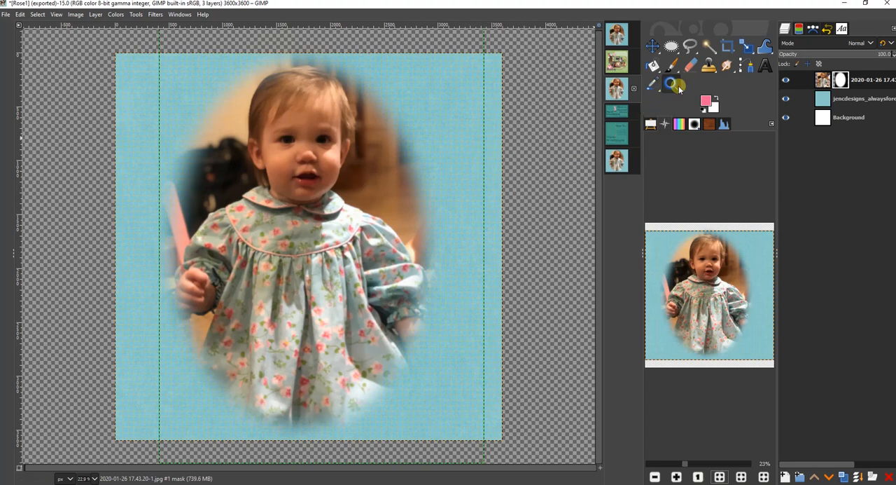
click(419, 189)
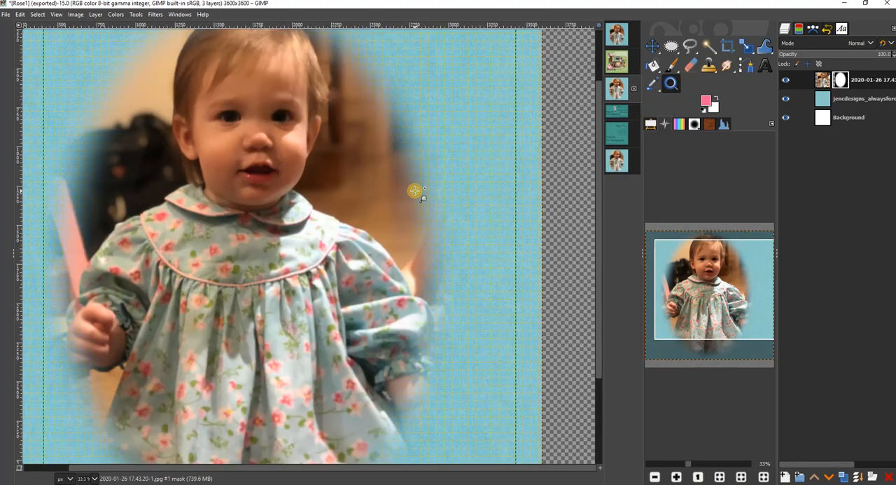
- Duplicate the blue patterned paper layer beneath the photo layer
click(416, 191)
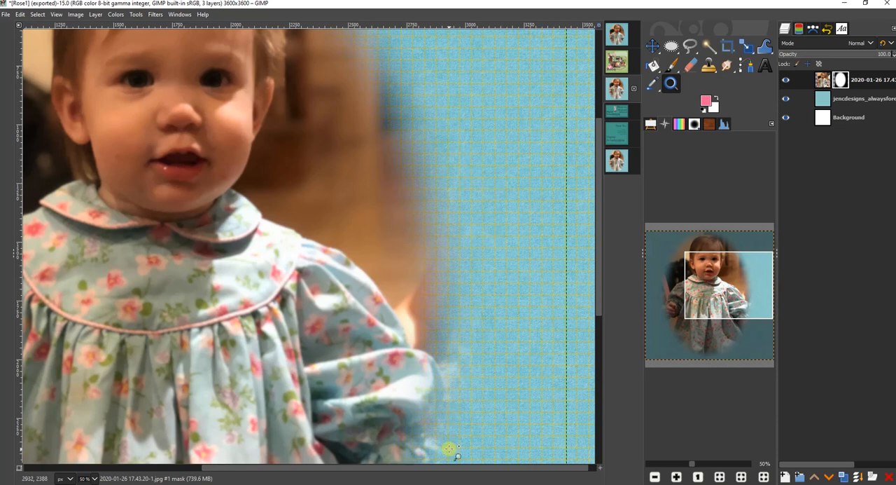
drag(456, 467, 348, 480)
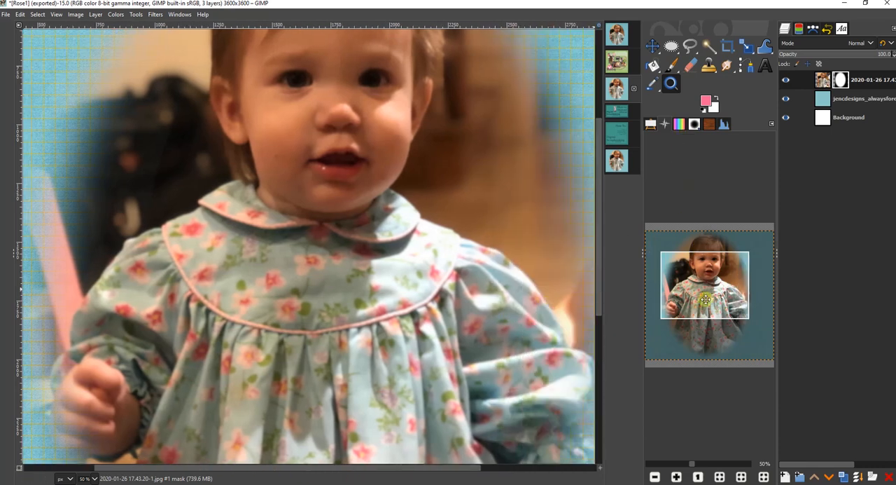
click(721, 477)
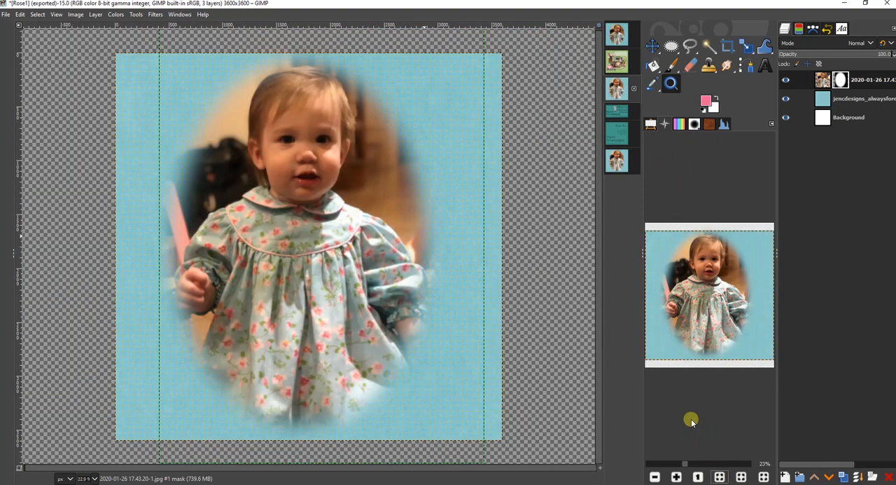
click(860, 99)
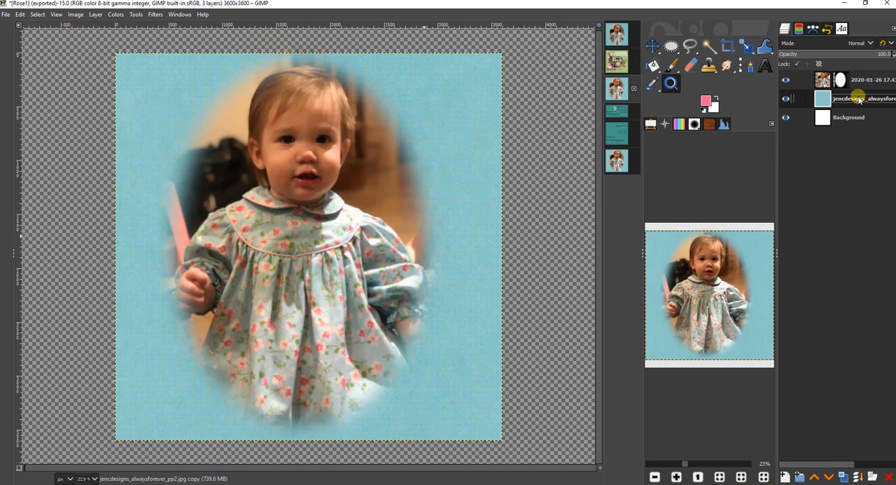
right_click(860, 99)
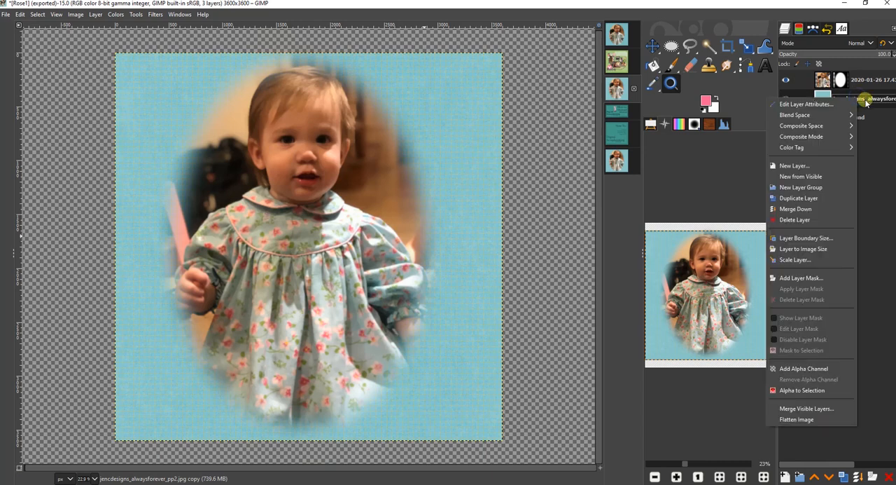
click(867, 100)
click(840, 477)
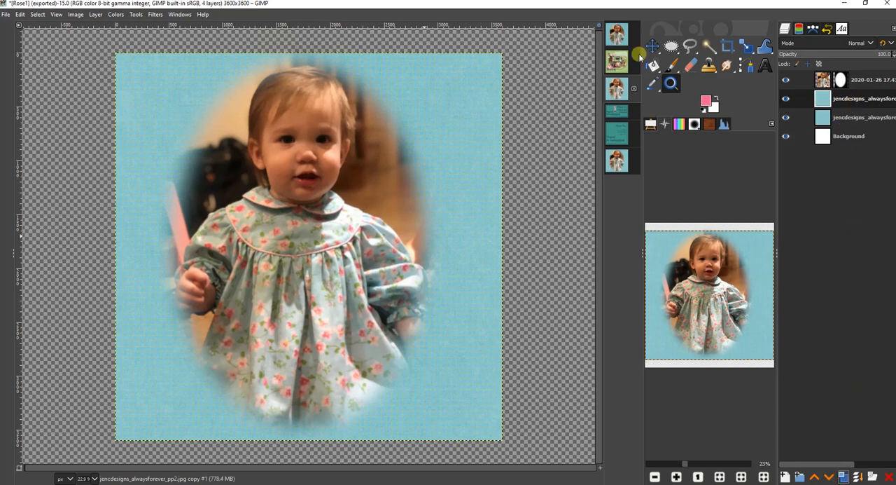
- Select a rounded rectangle about 3420 by 3410 px just inside the page edges and delete that area from the duplicated paper layer
click(670, 47)
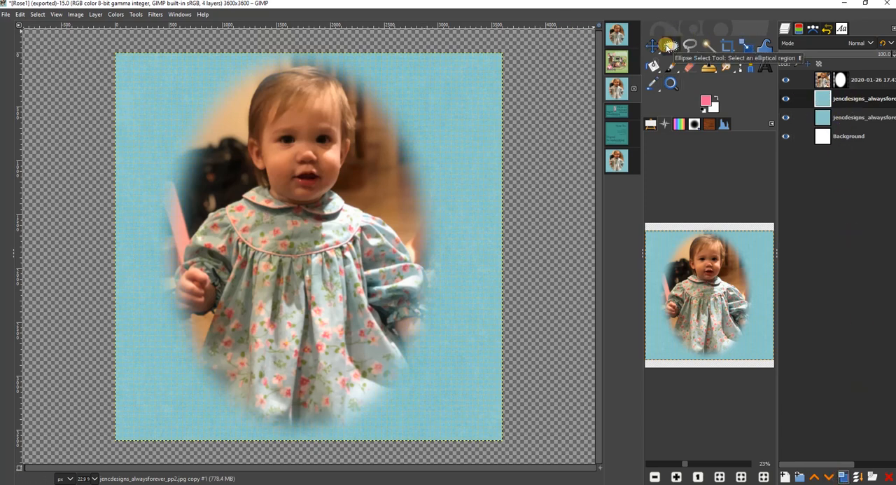
right_click(671, 46)
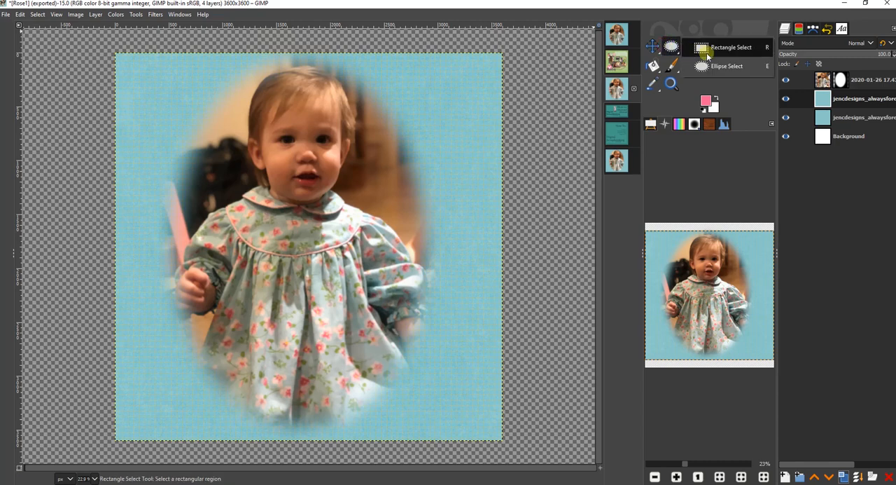
click(700, 45)
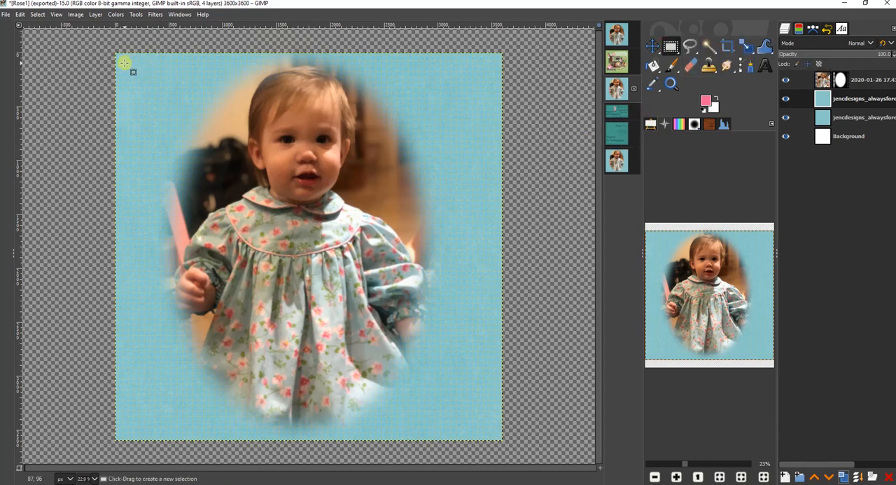
drag(125, 63, 492, 429)
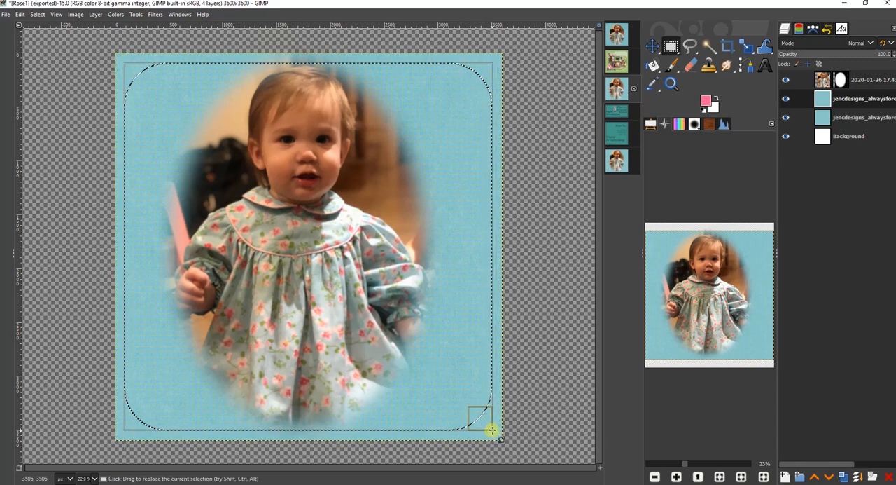
key(Delete)
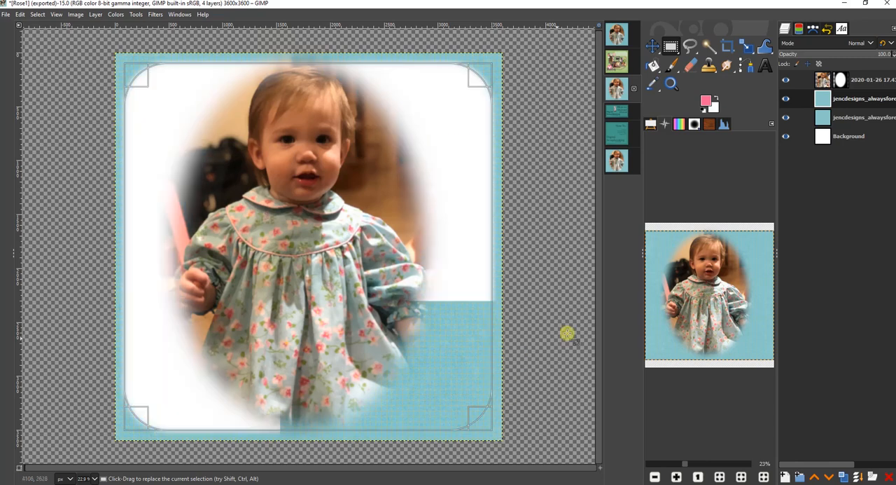
- Set the duplicated paper layer's blend mode to Multiply with 31.5 opacity, and clear the rounded rectangle selection
click(821, 45)
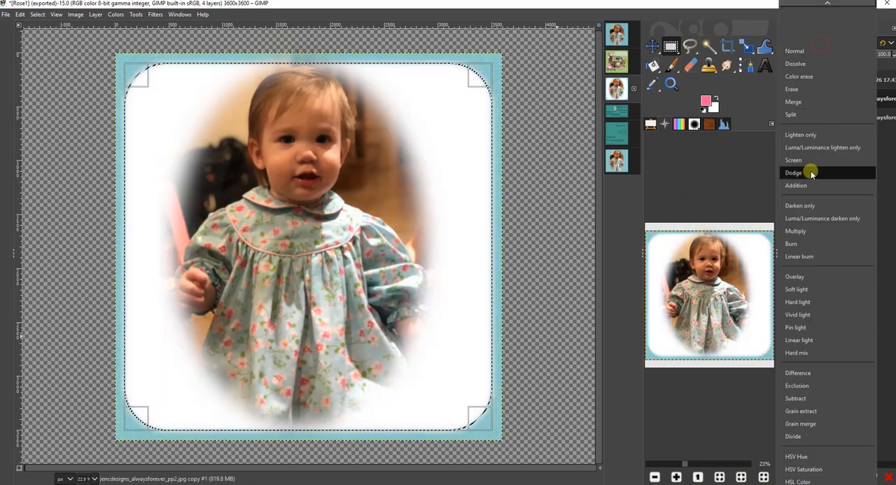
click(810, 230)
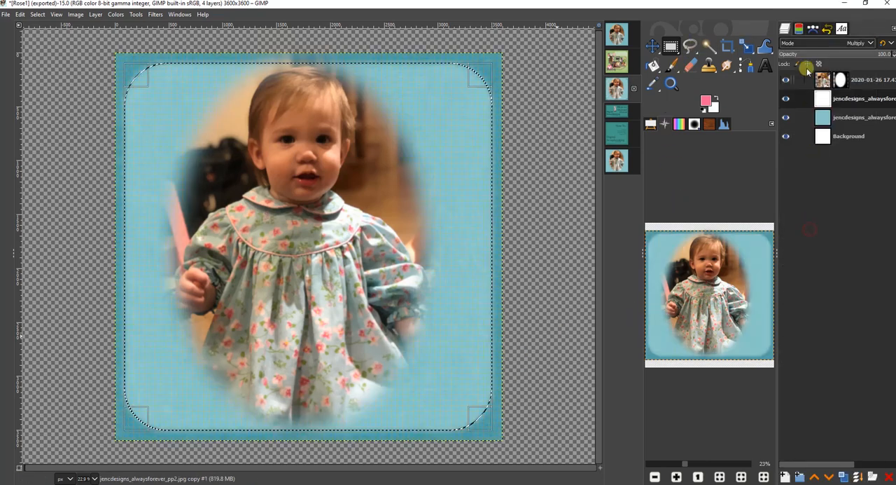
click(808, 54)
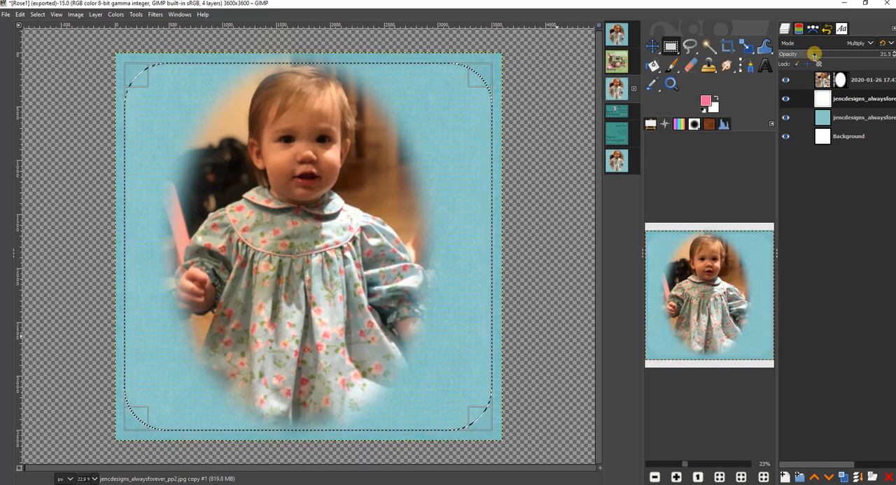
click(815, 55)
click(46, 14)
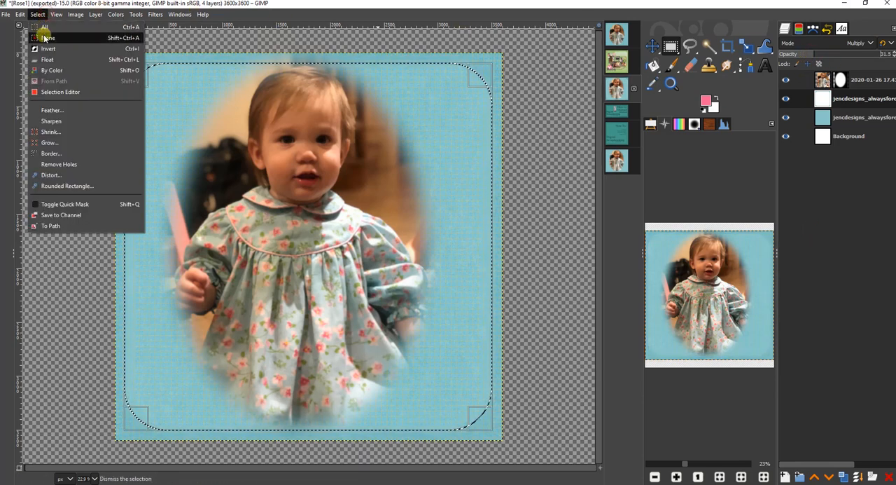
click(43, 35)
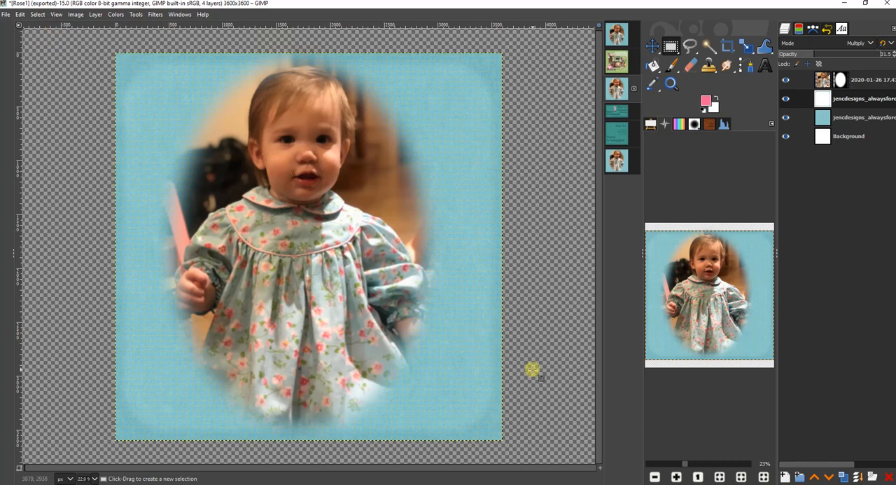